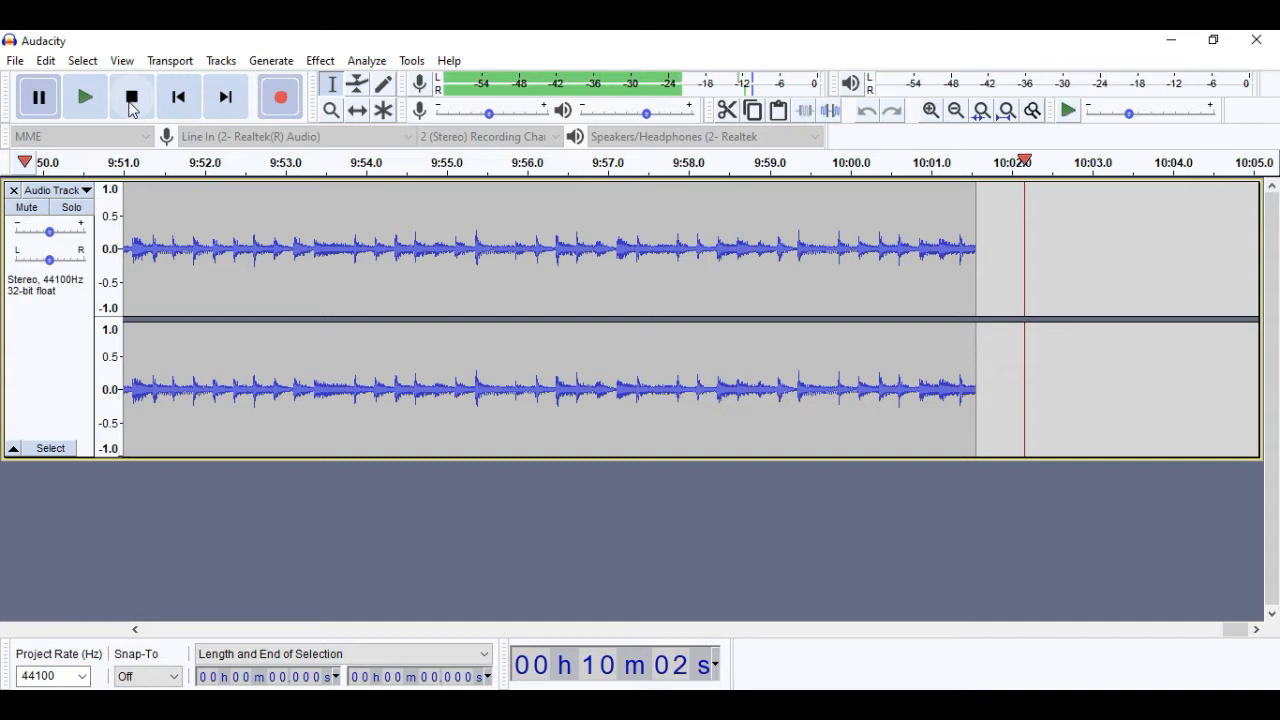
- Stop the paused recording and select the entire stereo audio track
left_click(132, 104)
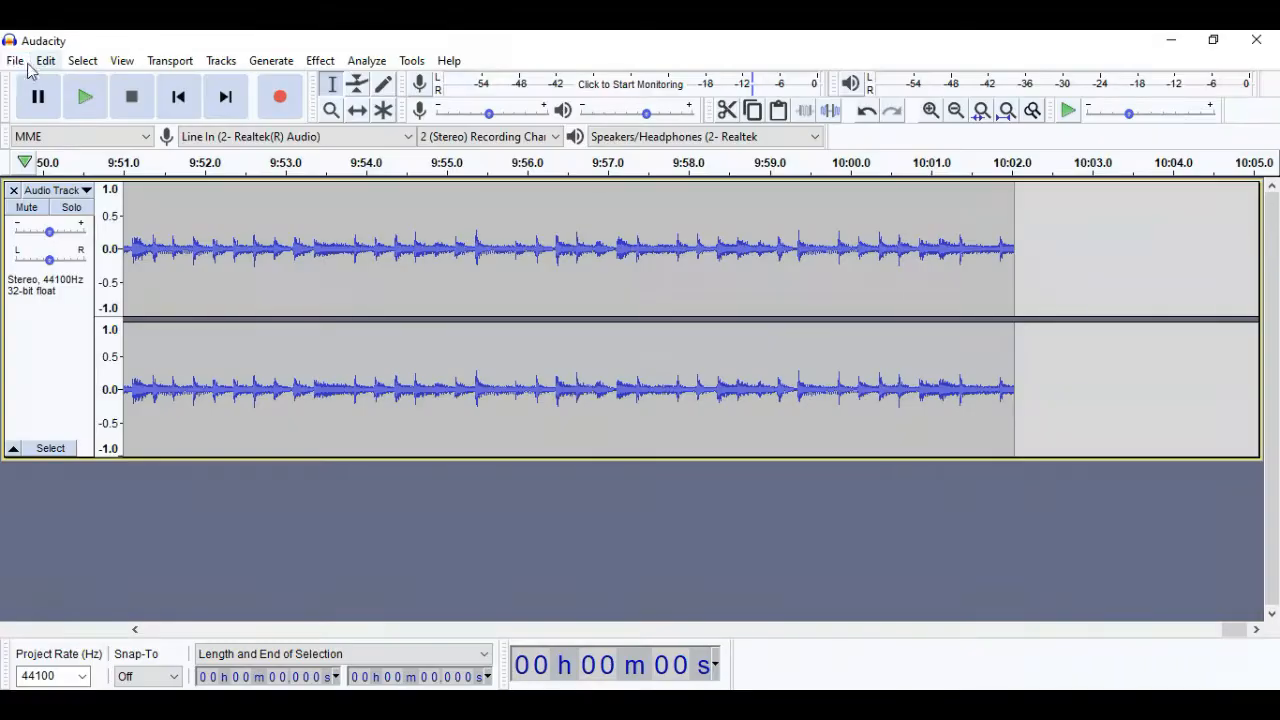
left_click(14, 60)
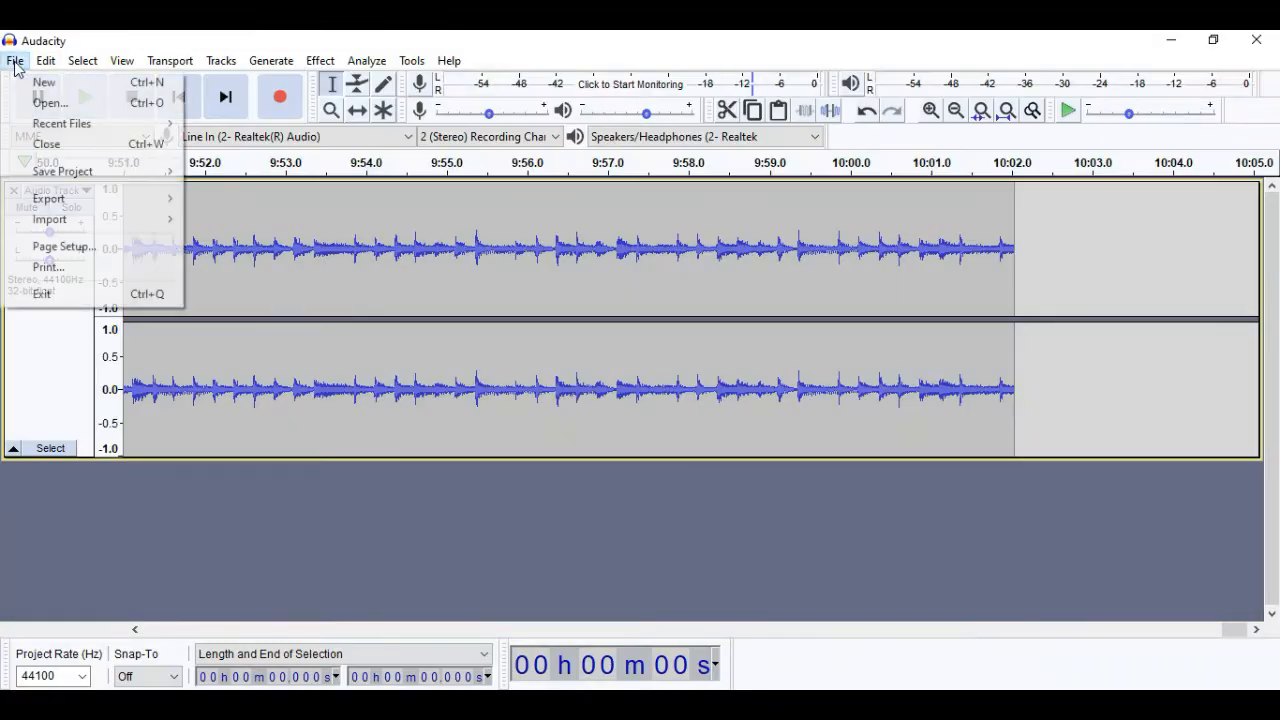
mouse_move(78, 62)
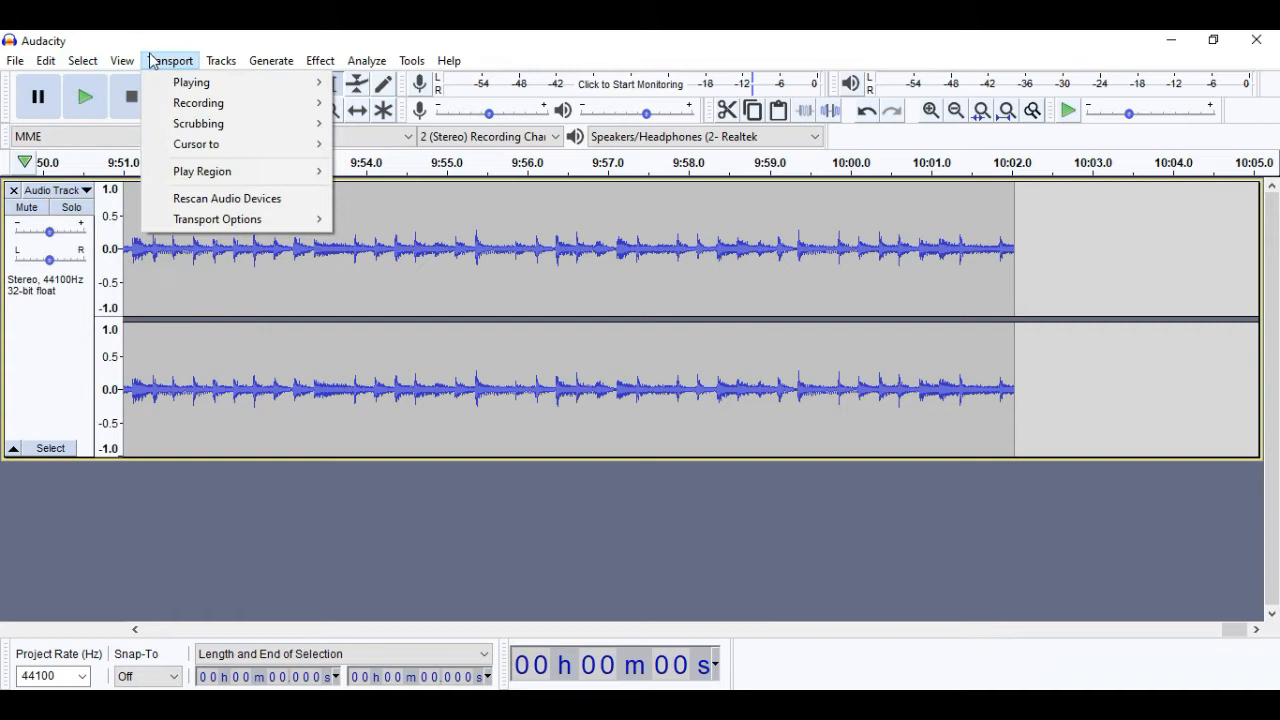
left_click(100, 82)
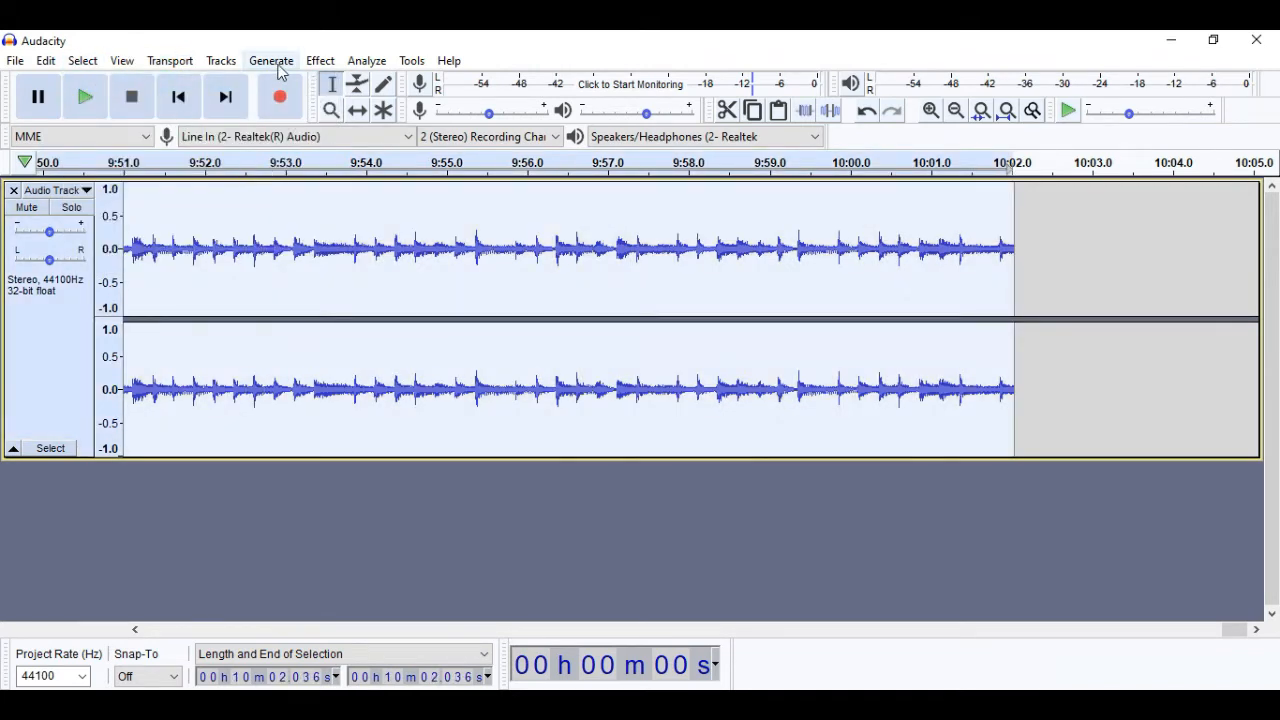
- Normalize the selected audio to a peak amplitude of -1.0 dB, with DC offset removal enabled
left_click(318, 66)
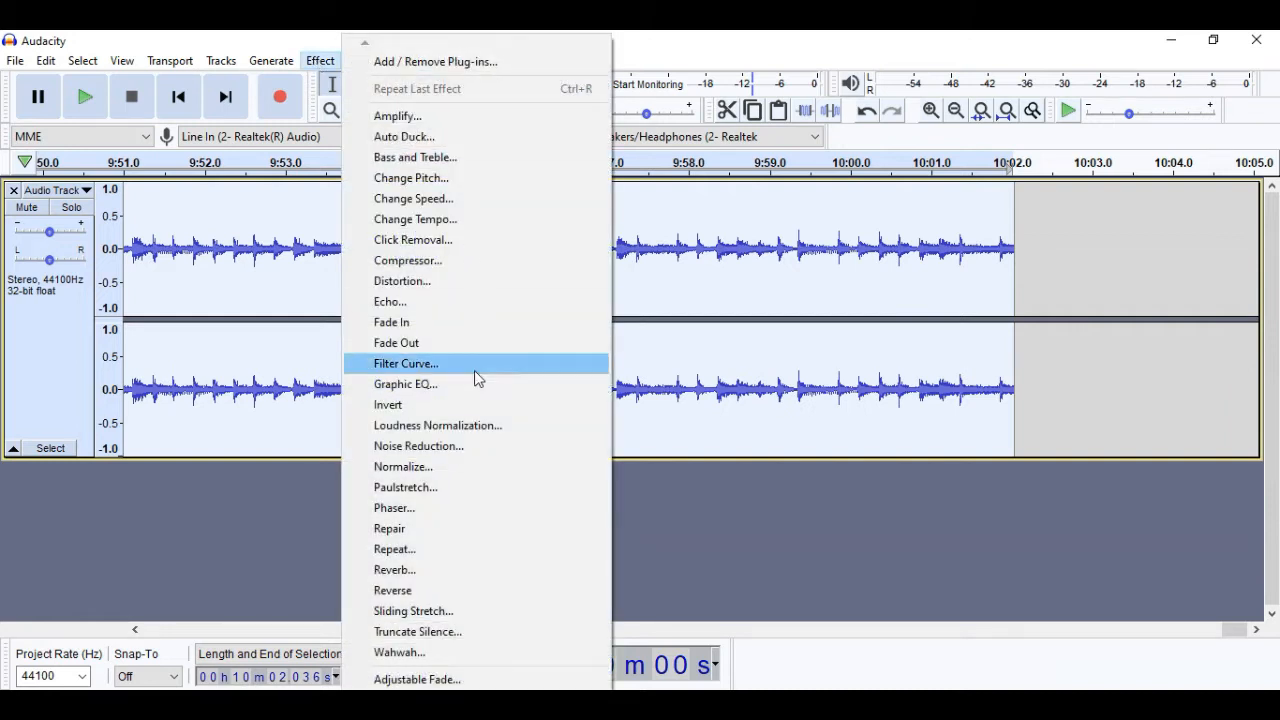
left_click(425, 471)
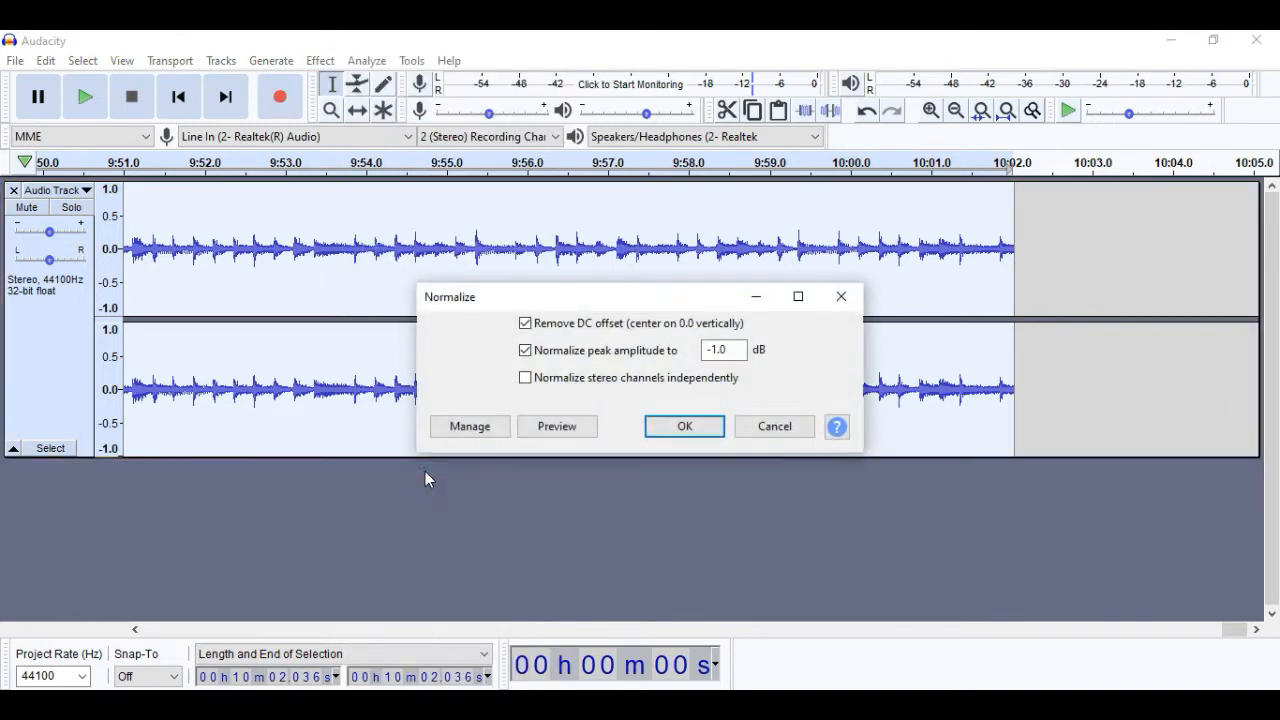
left_click(698, 428)
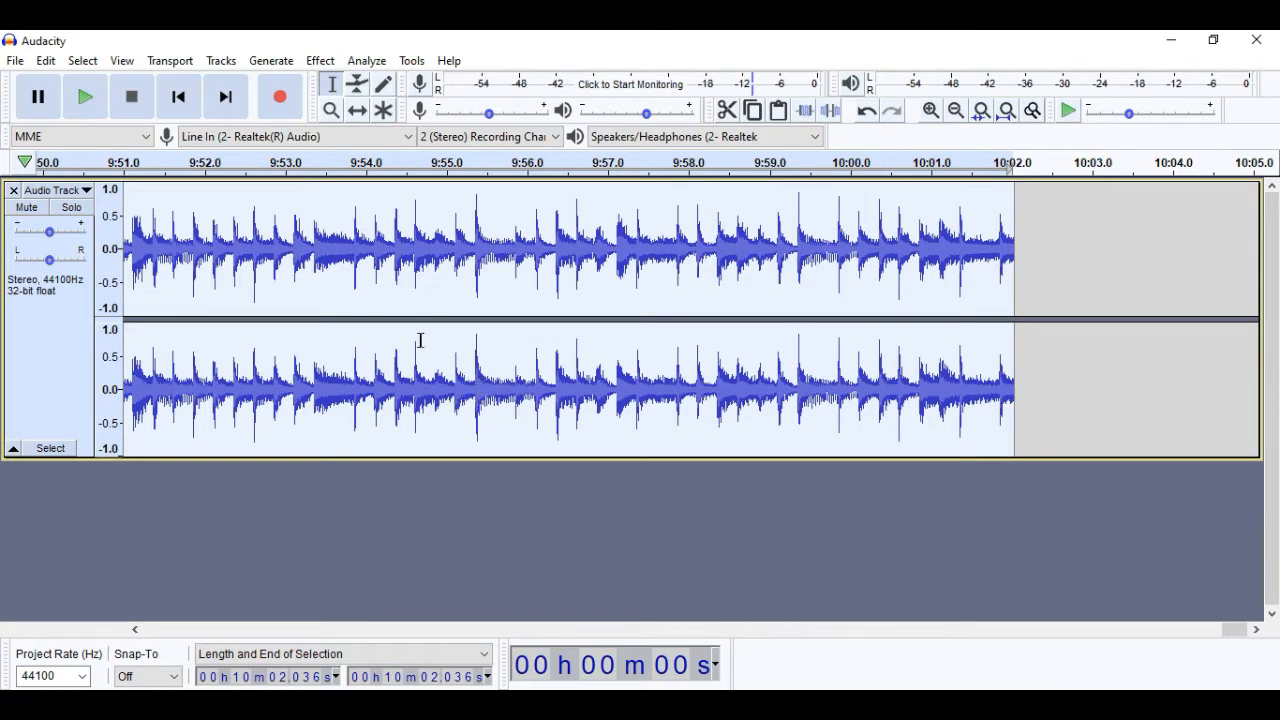
- Export the audio as an MP3 named "drums demo 8" in the drums demo folder, leaving the metadata tags blank
left_click(16, 62)
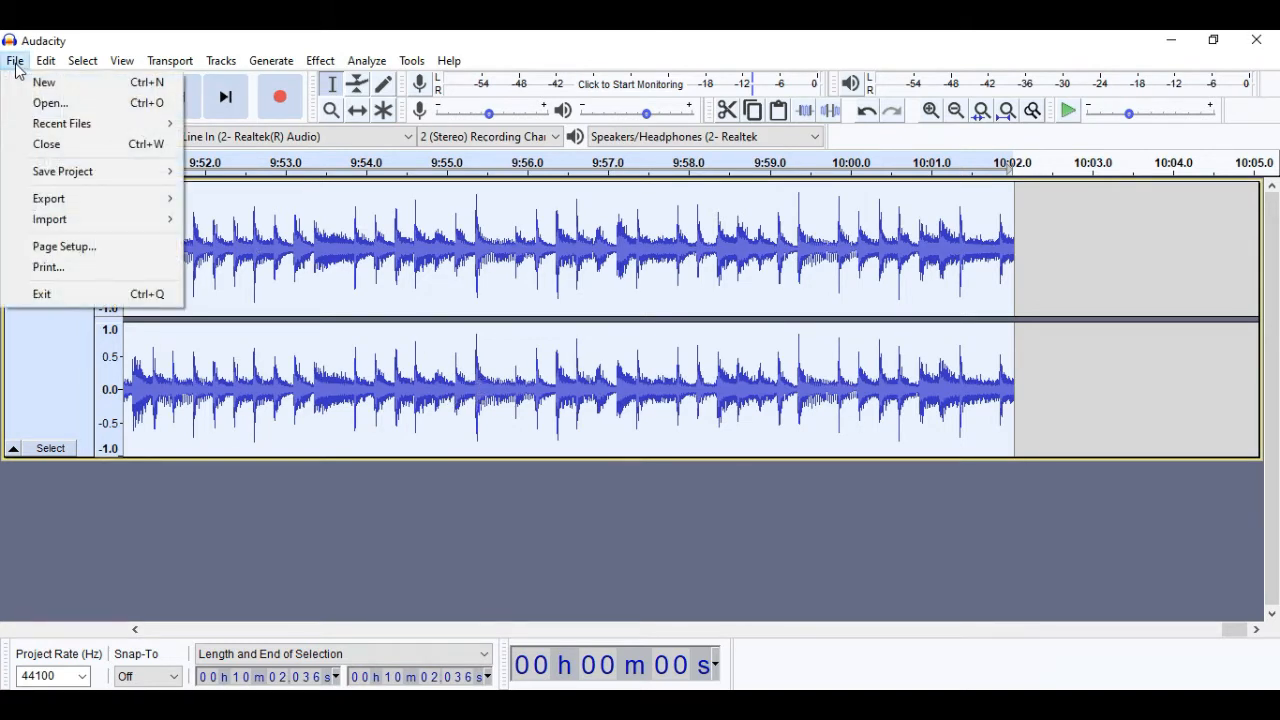
mouse_move(60, 205)
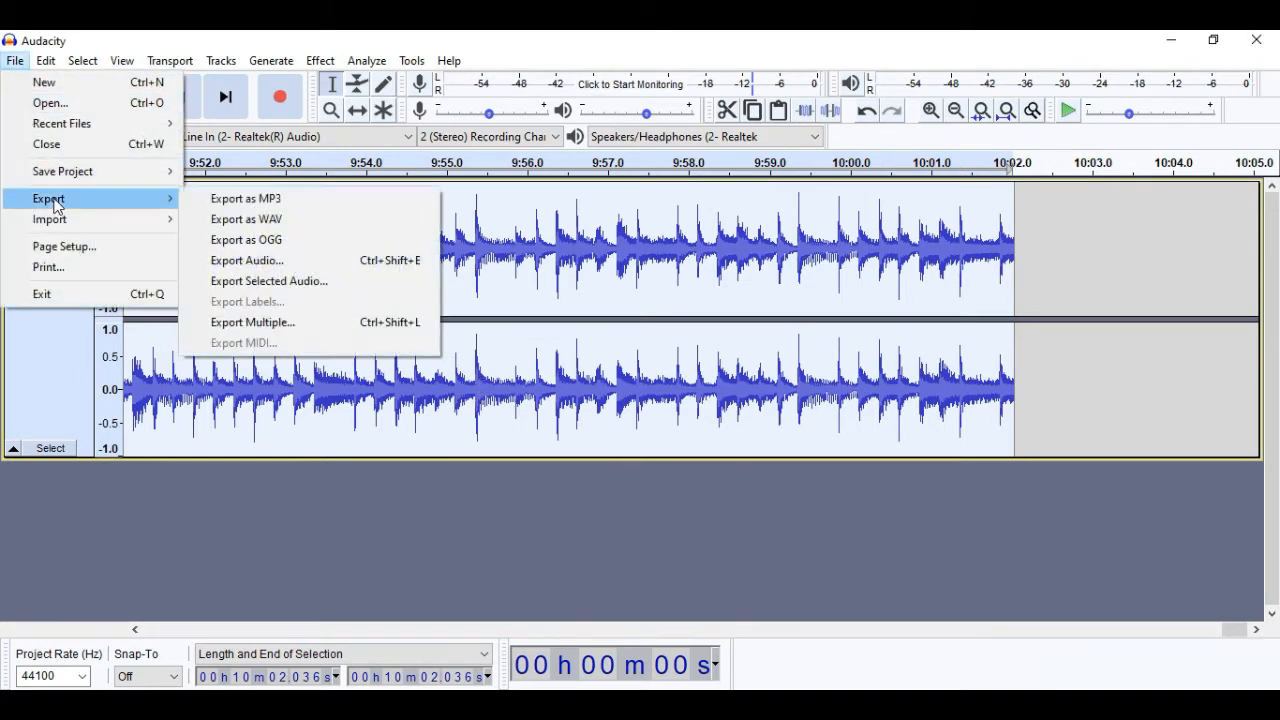
left_click(297, 204)
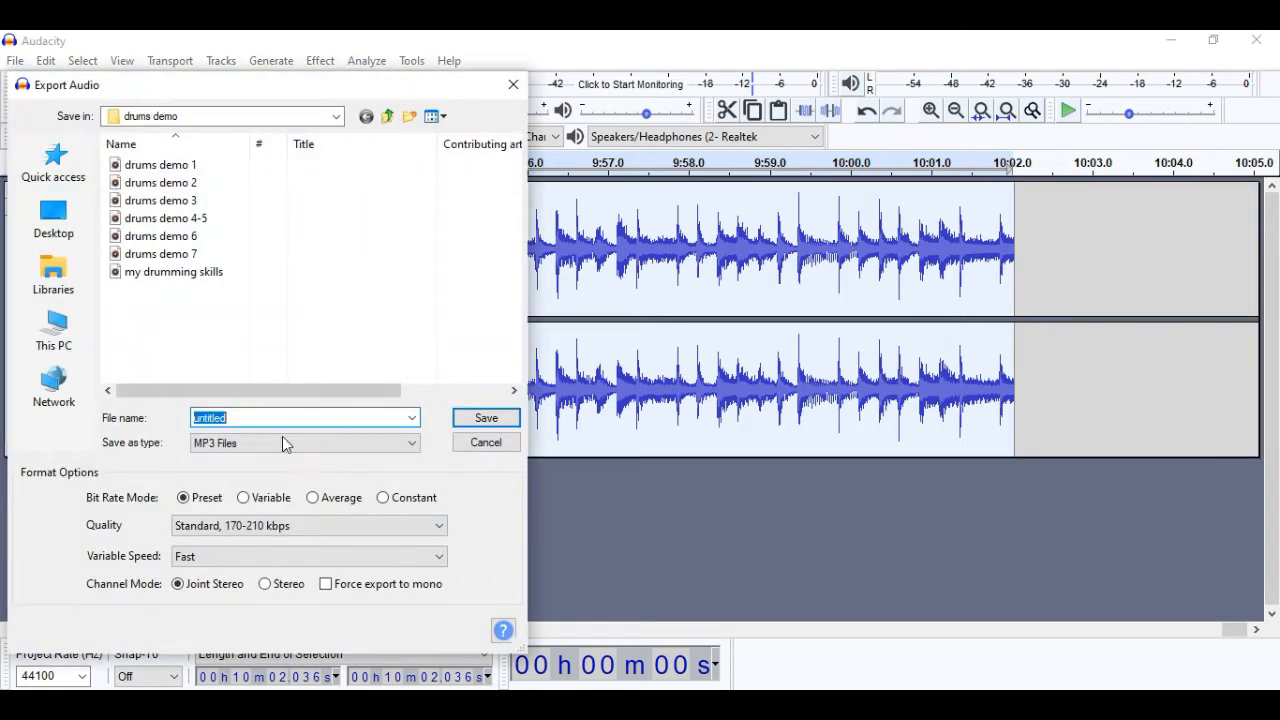
left_click(195, 260)
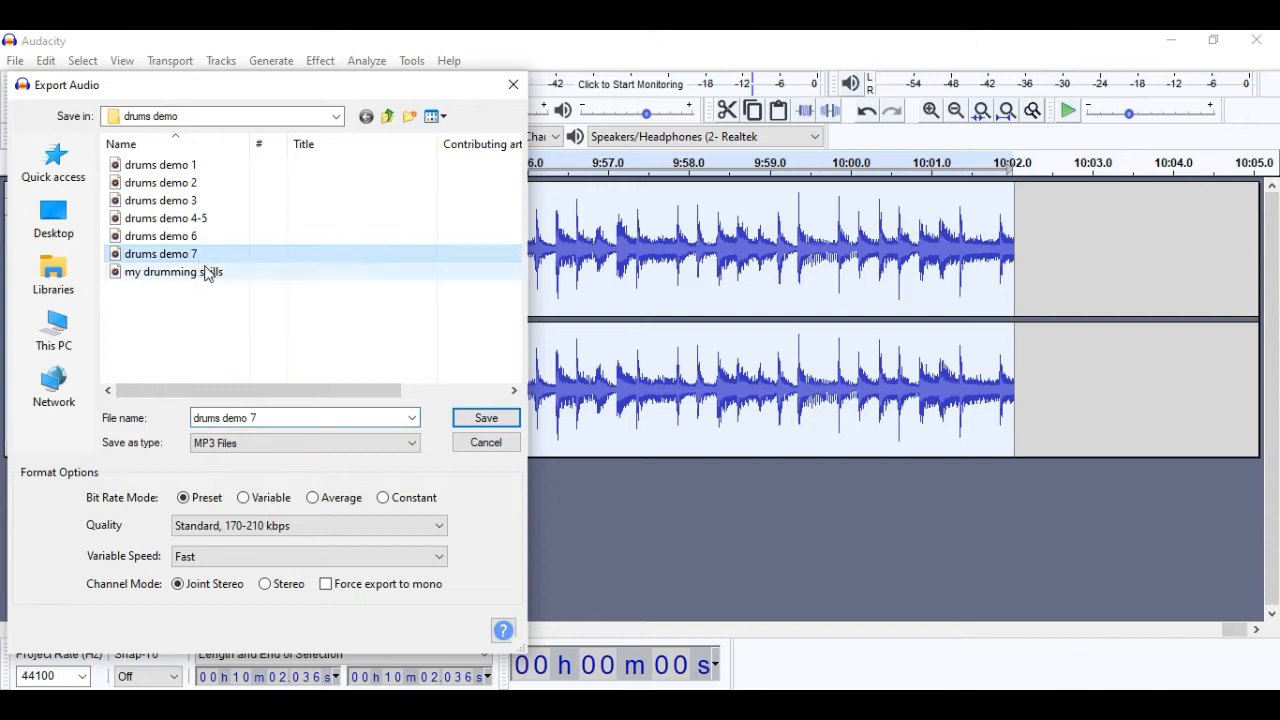
left_click(252, 418)
left_click(252, 418)
key("BackSpace")
left_click_drag(252, 418, 258, 418)
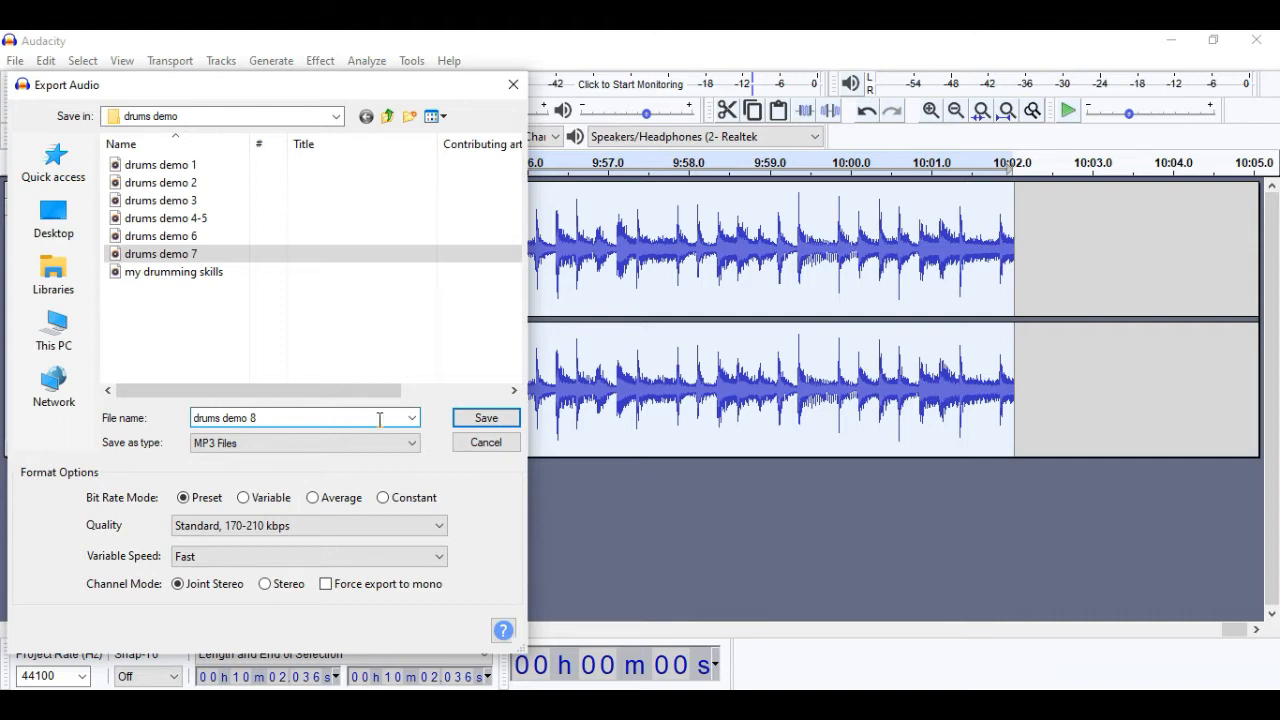
left_click(484, 419)
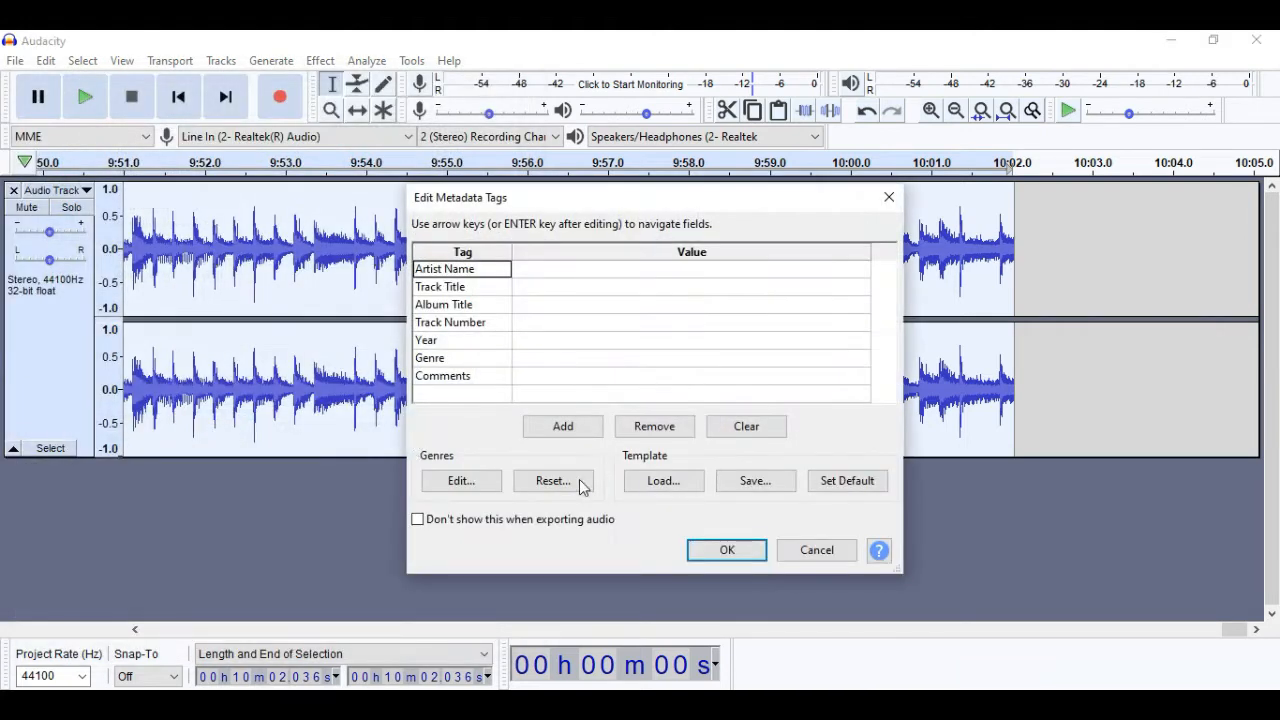
left_click(720, 549)
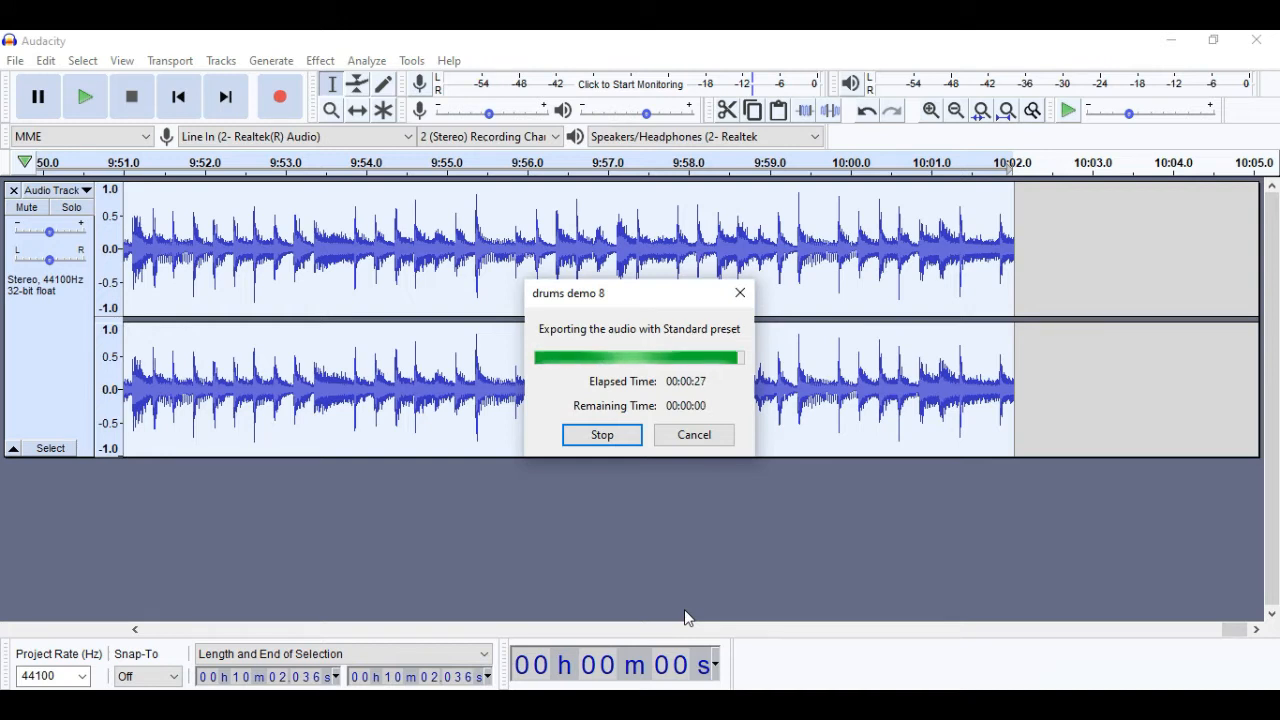
- Close the audio project without saving changes
left_click(15, 64)
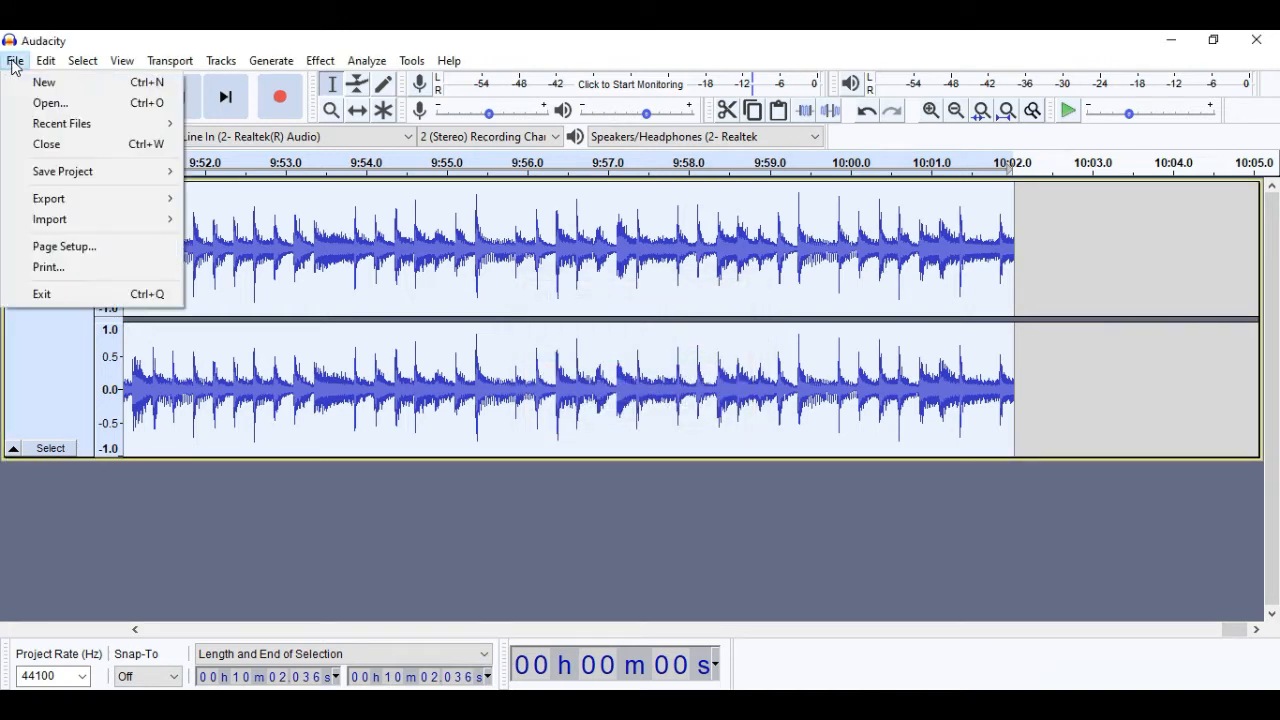
left_click(60, 146)
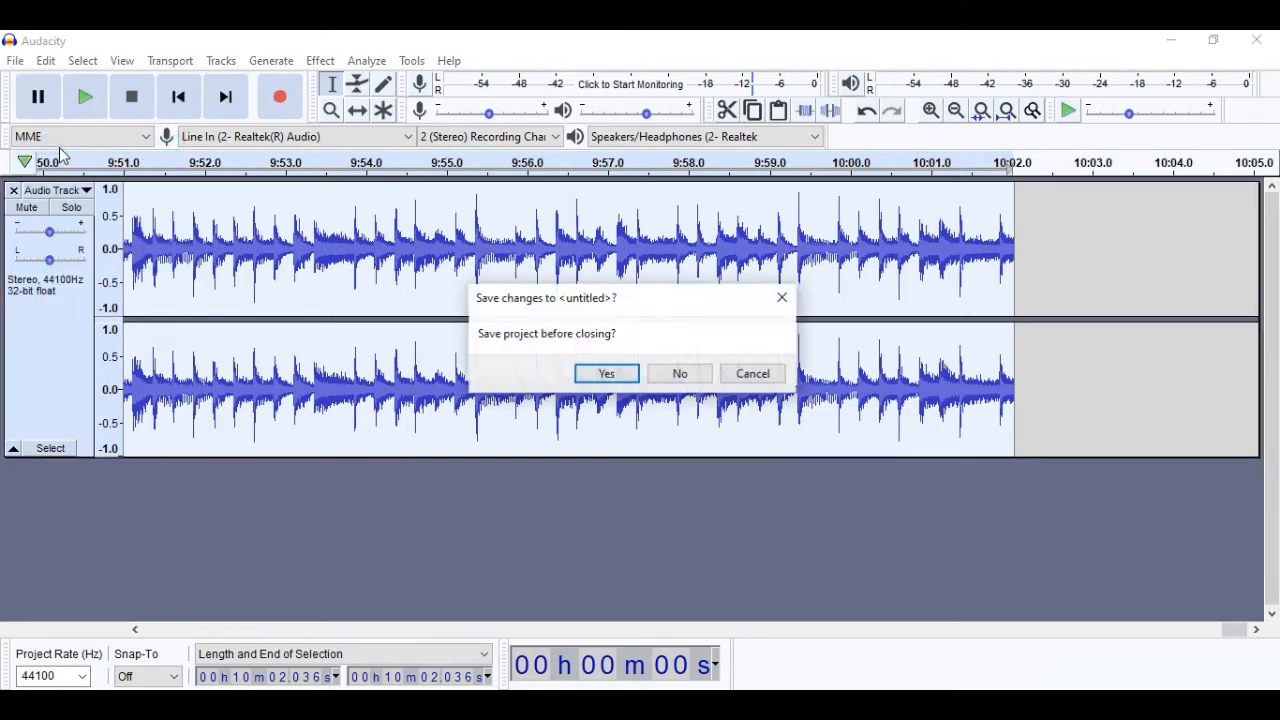
left_click(680, 374)
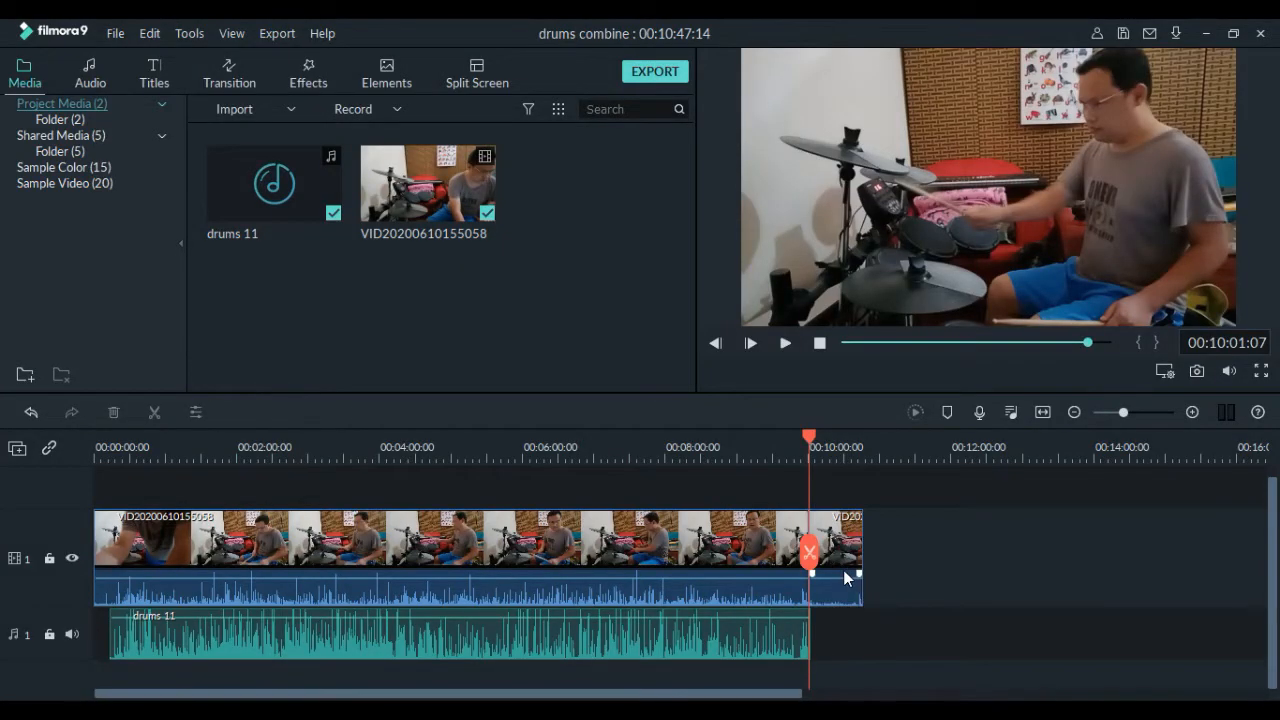
- In Filmora9, delete the leftover video segment that extends past the end of the drums 11 audio
left_click(852, 574)
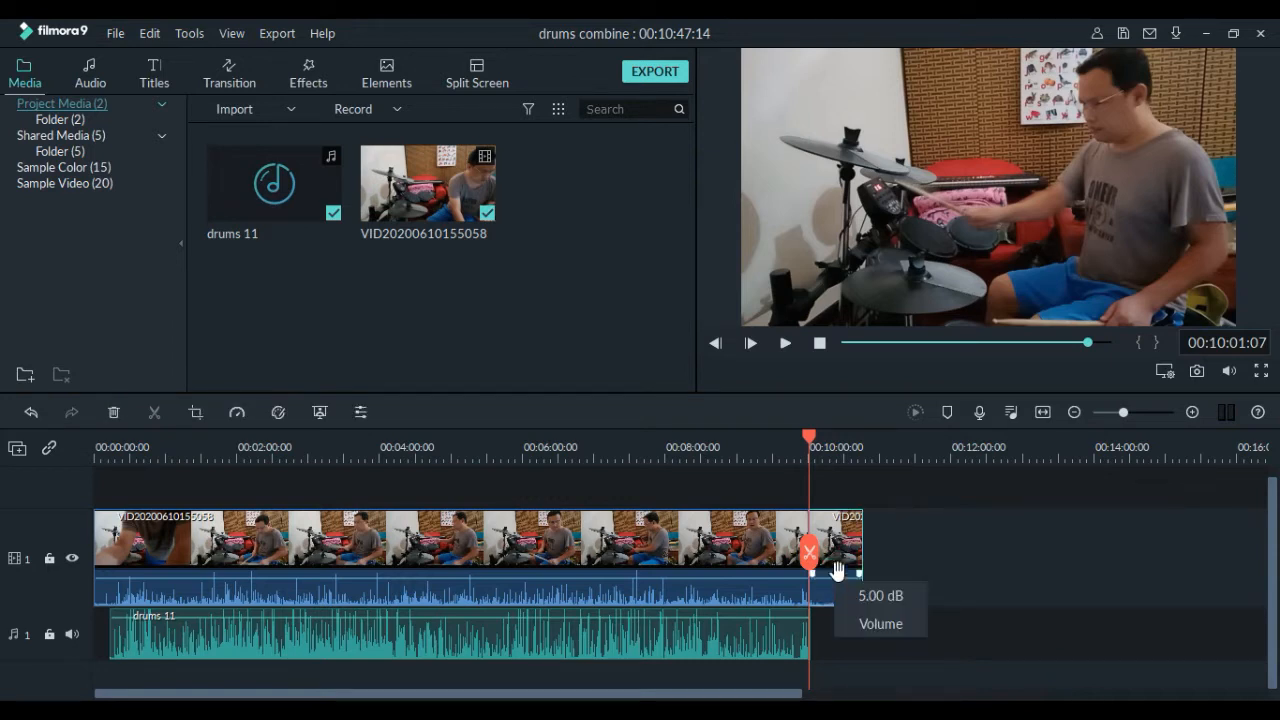
right_click(851, 541)
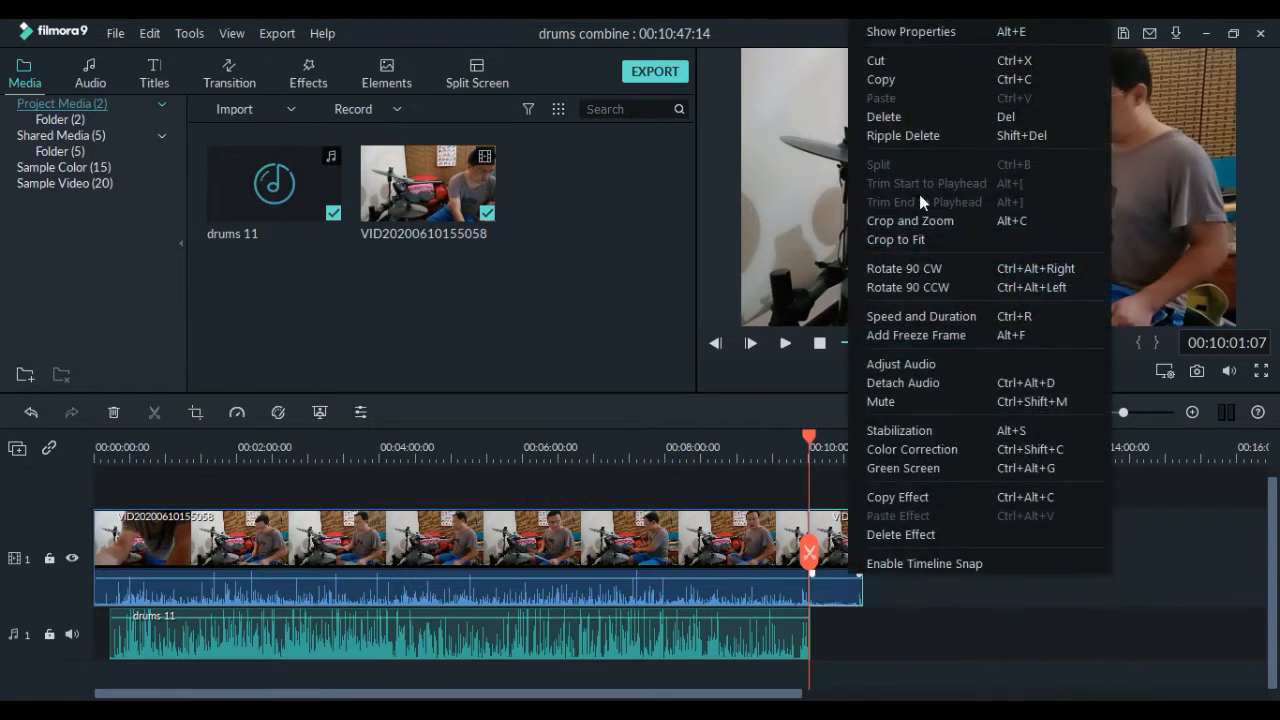
left_click(908, 116)
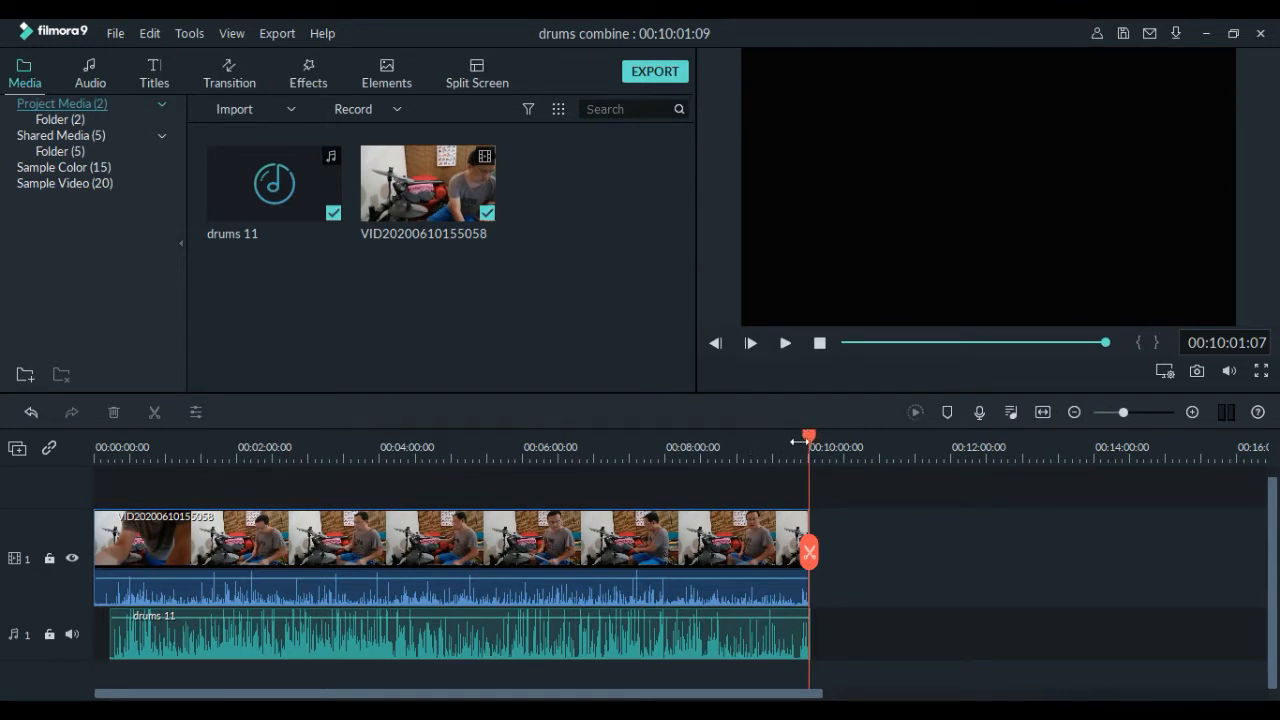
- Play the timeline from the beginning to hear the phone video's sound together with the drums 11 audio
left_click_drag(806, 438, 58, 430)
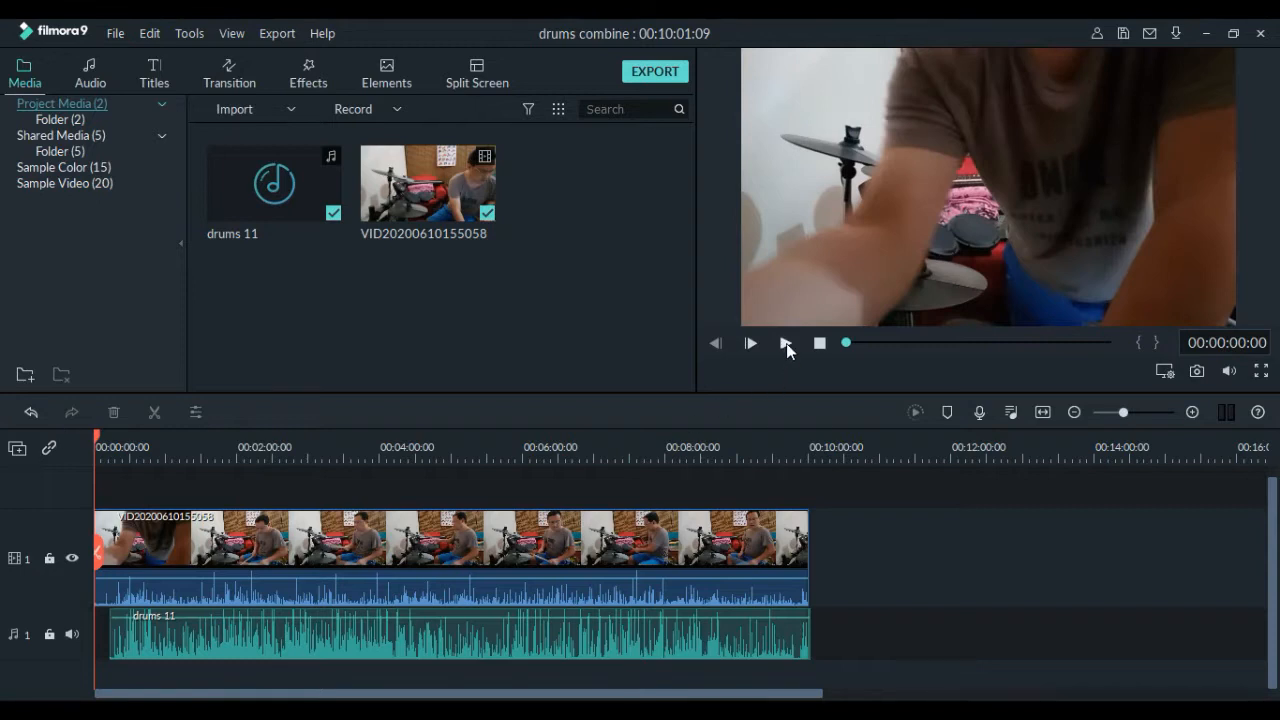
left_click(786, 343)
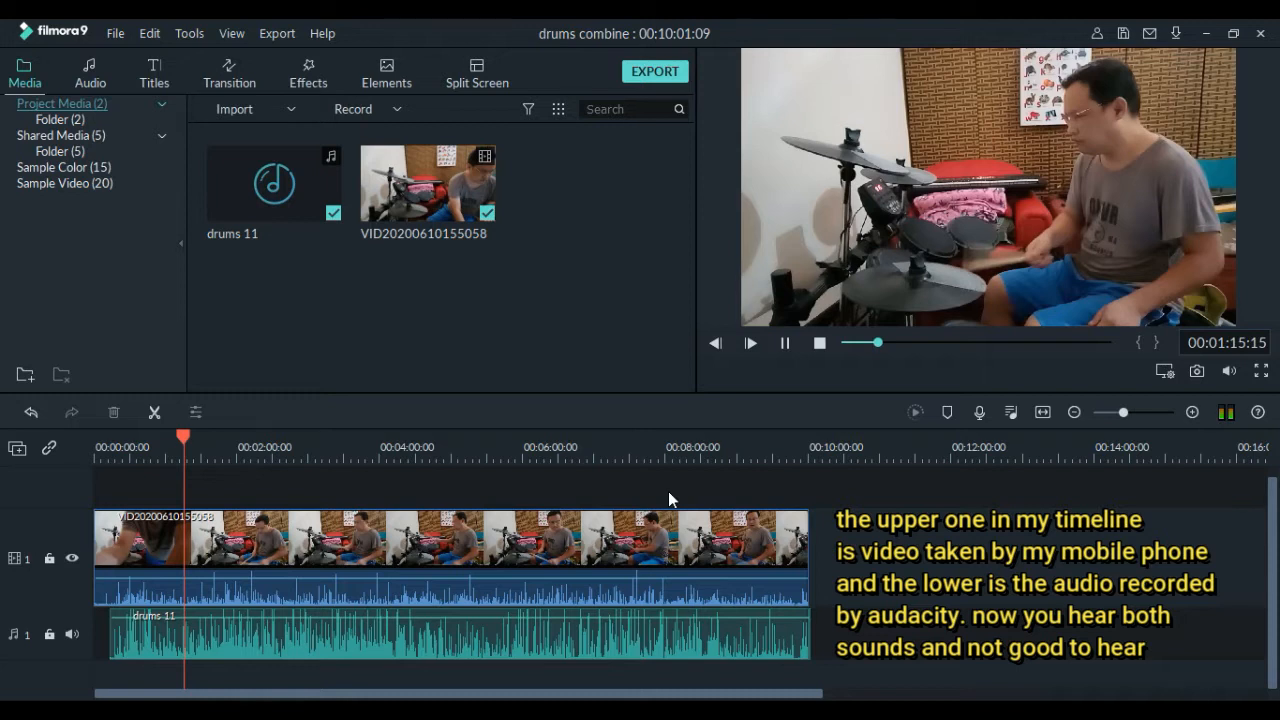
left_click(787, 343)
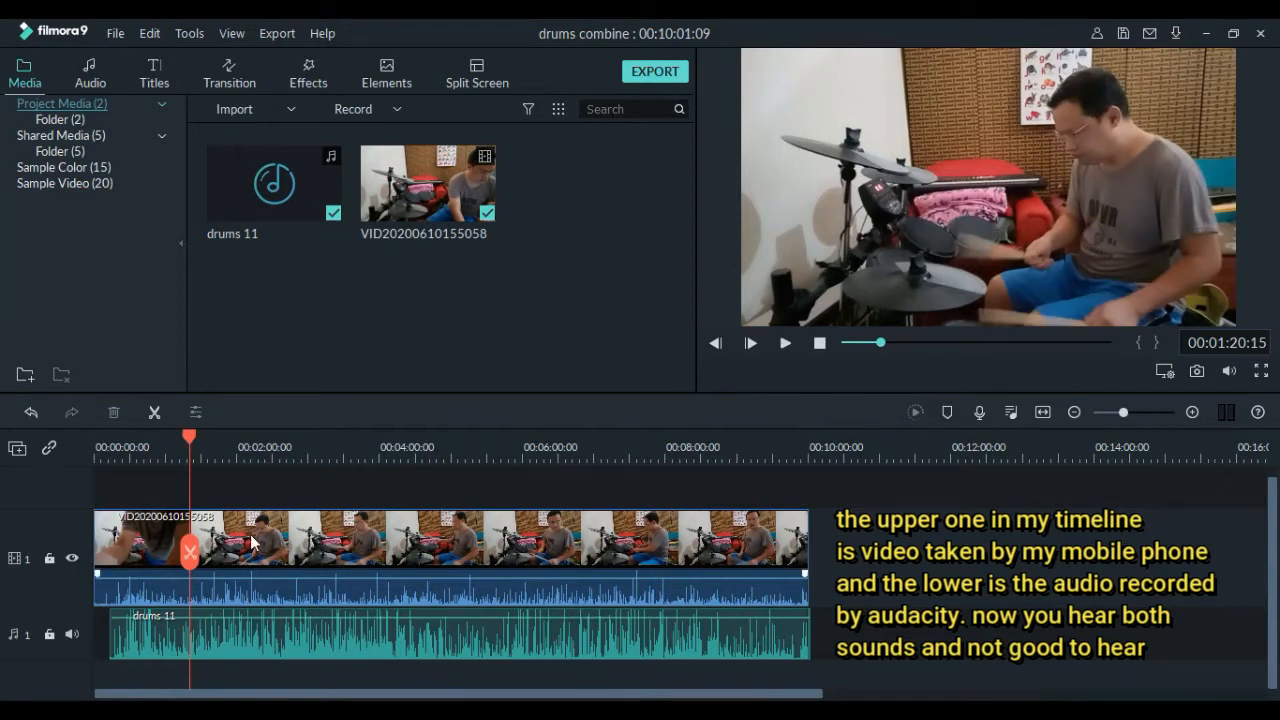
- Split the video at 00:00:14:23, where the drums 11 audio starts, and remove the section before the cut
left_click_drag(189, 438, 112, 469)
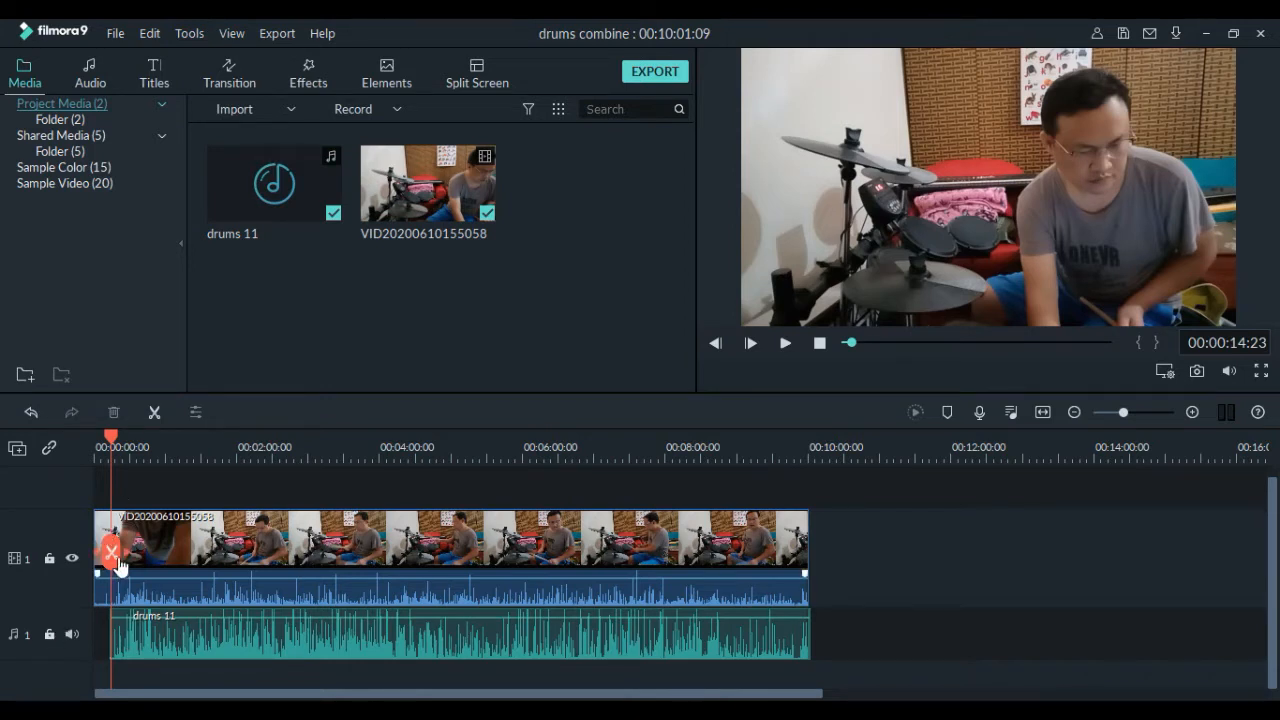
left_click_drag(115, 568, 128, 607)
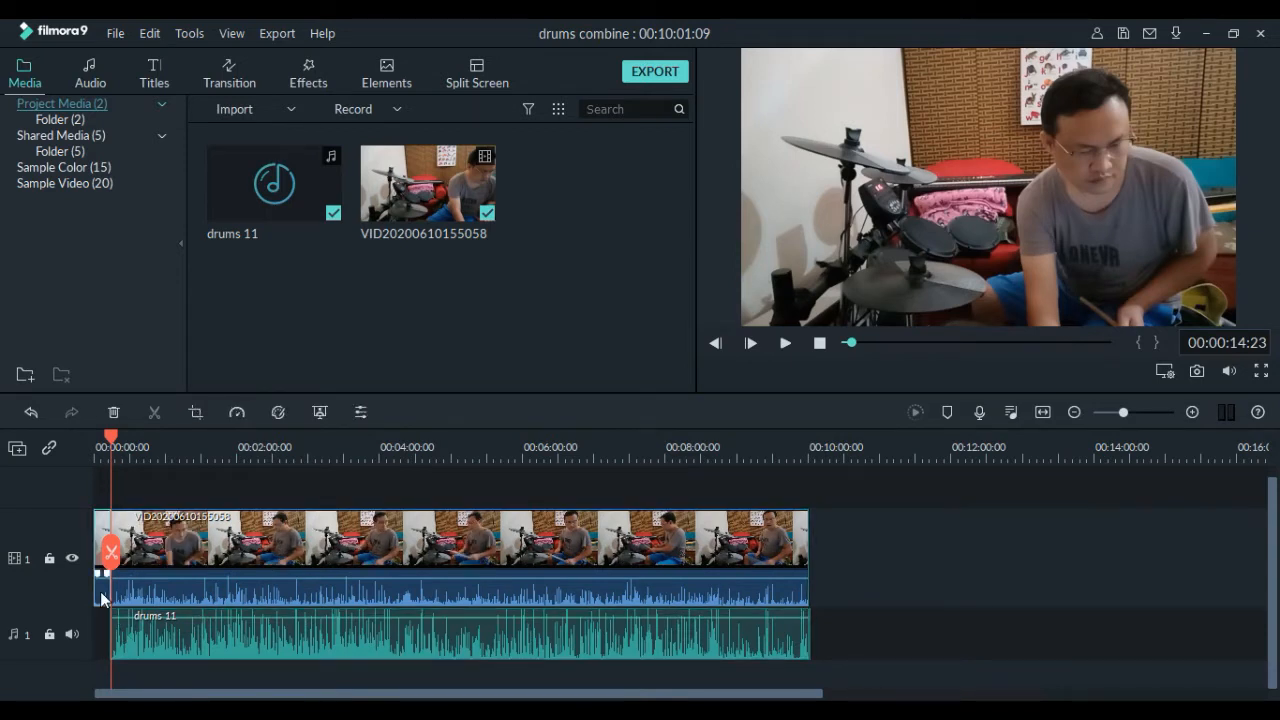
right_click(100, 591)
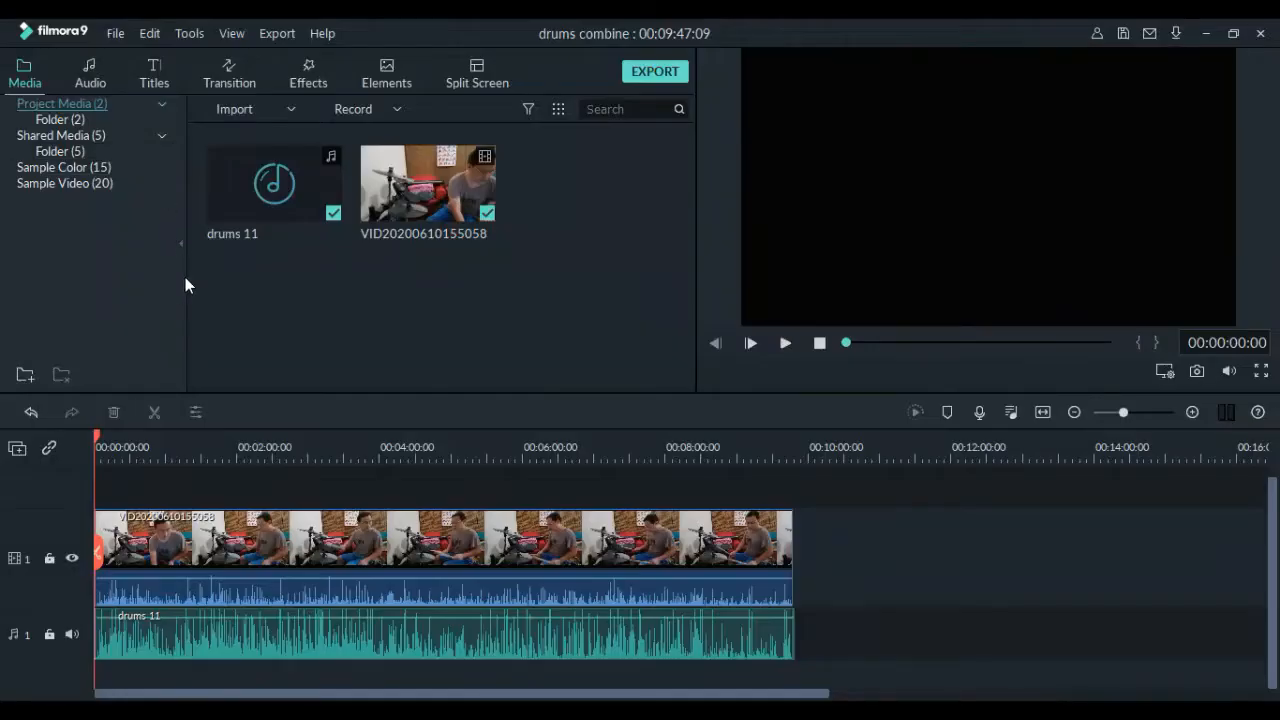
right_click(665, 588)
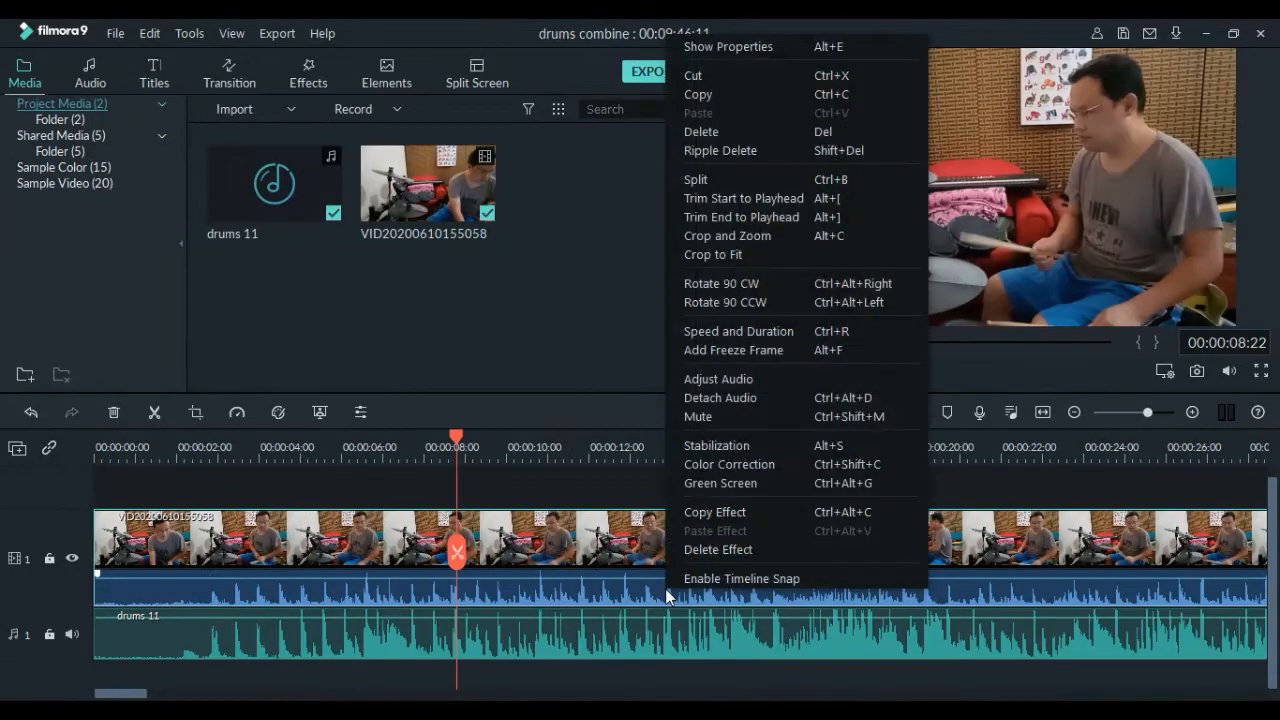
left_click(727, 397)
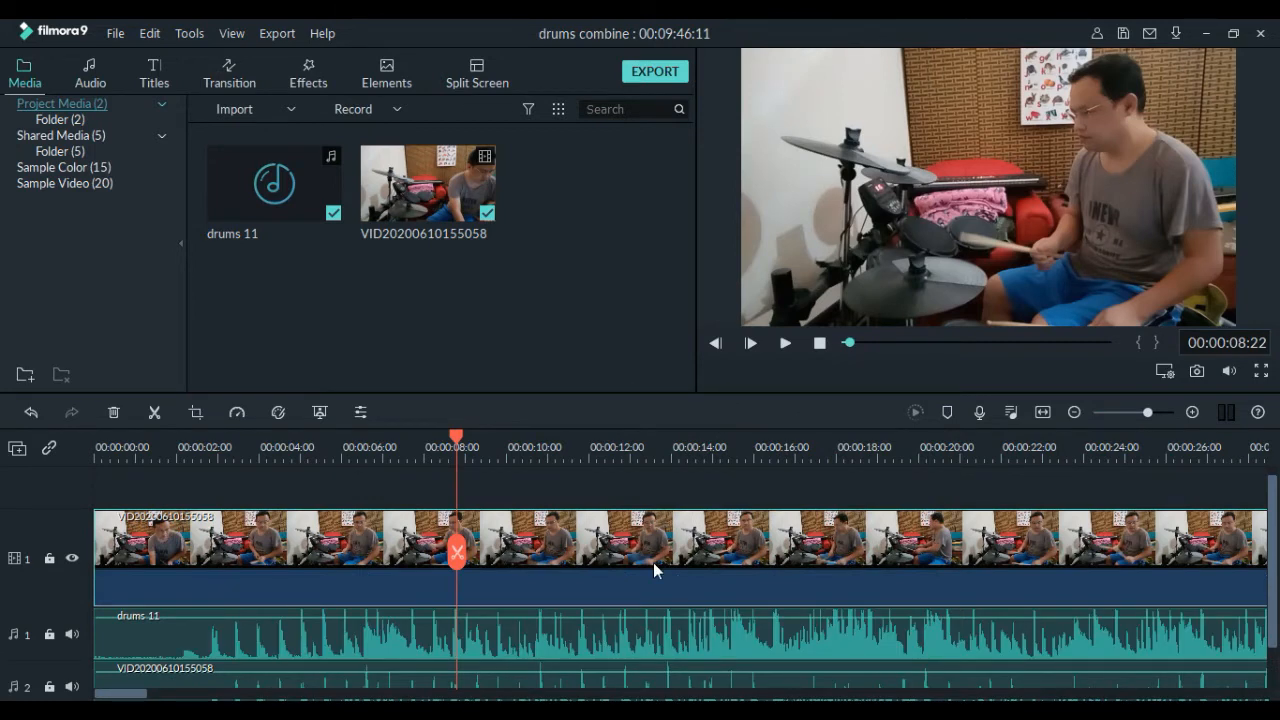
scroll(653, 562, "down", 1)
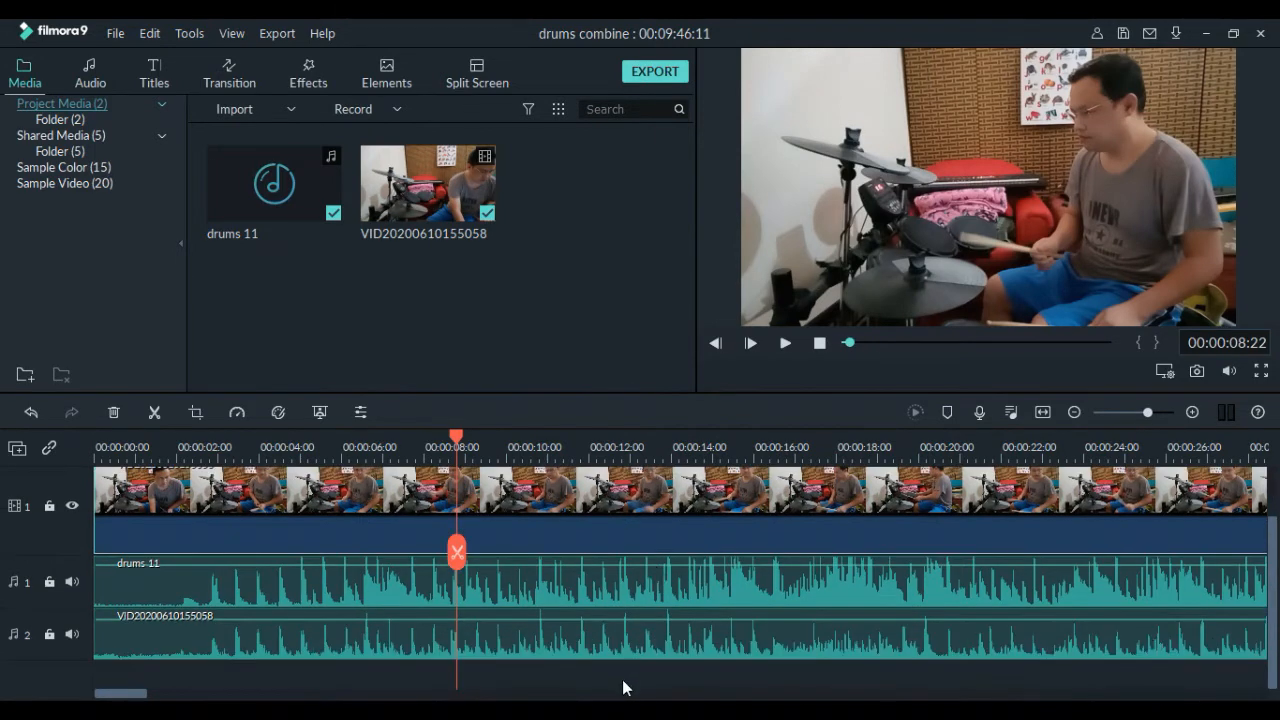
left_click(614, 636)
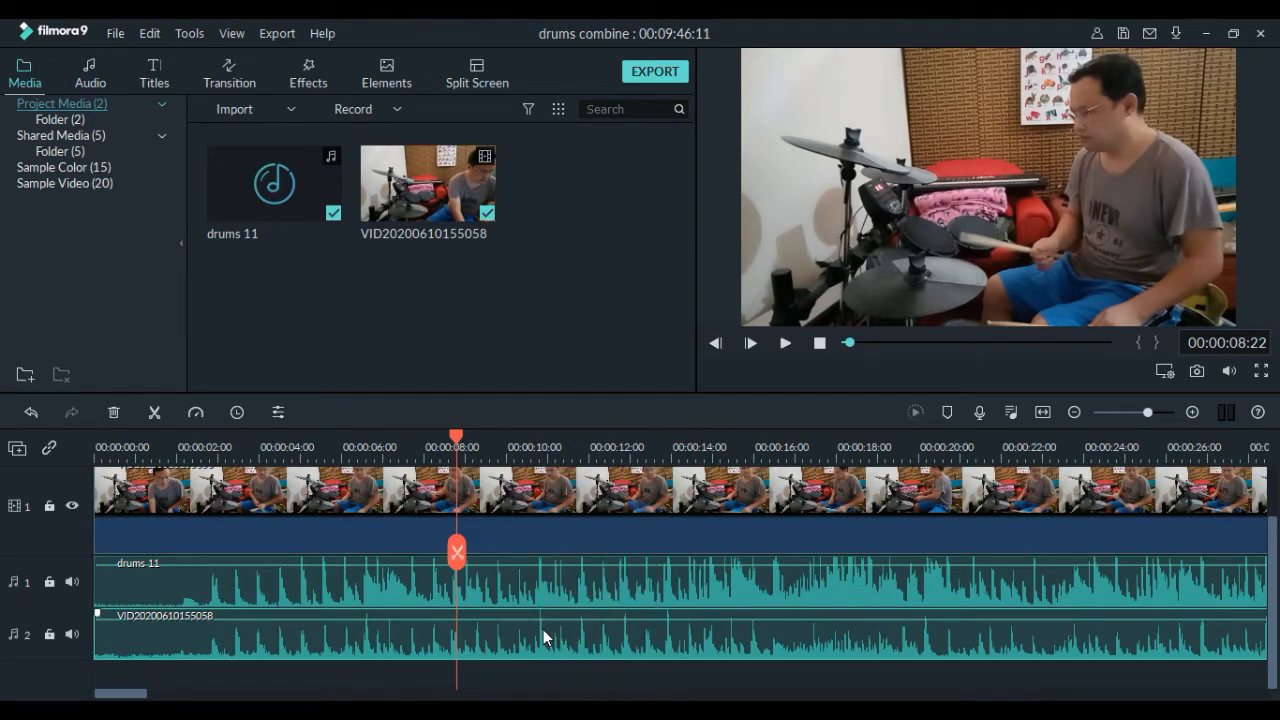
right_click(587, 639)
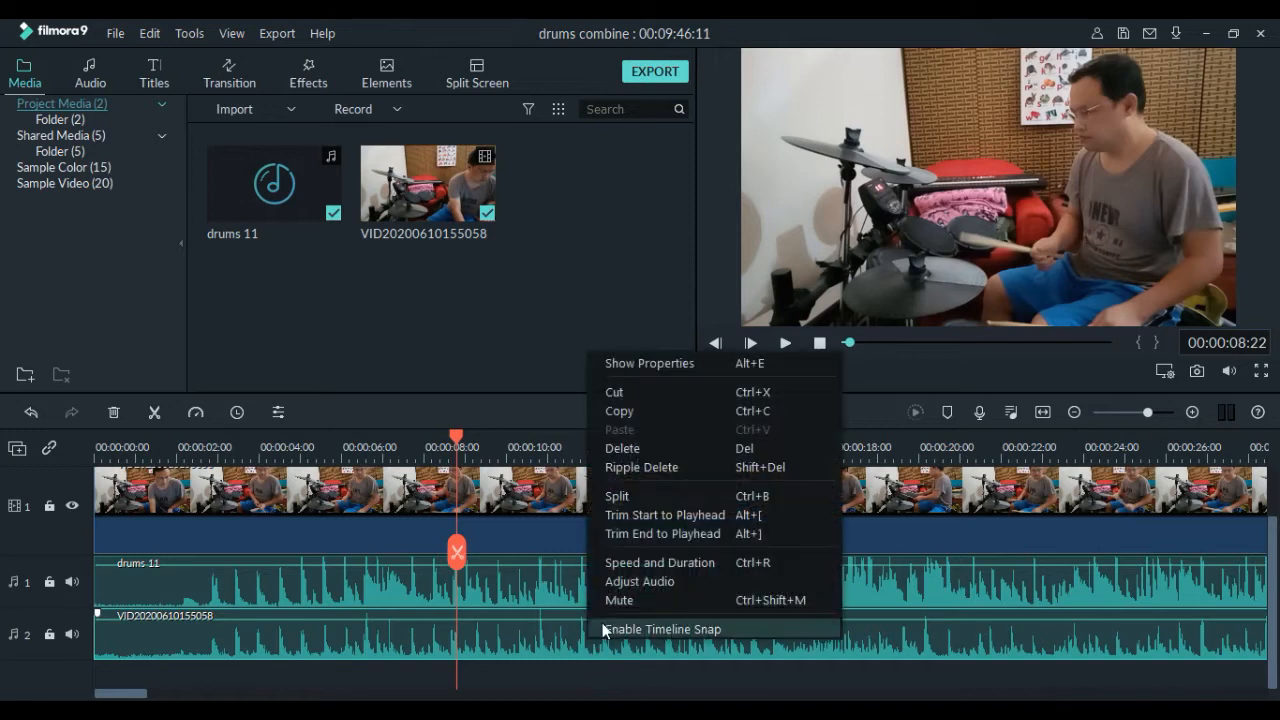
left_click(650, 450)
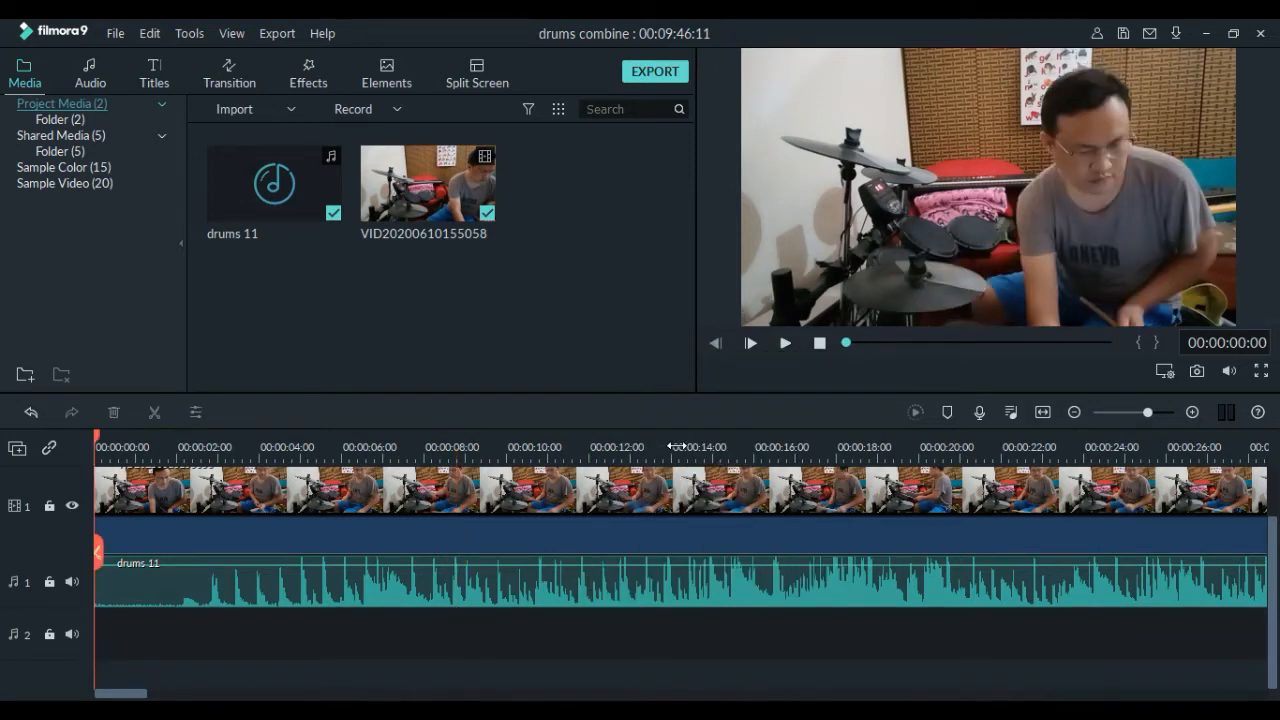
left_click(786, 343)
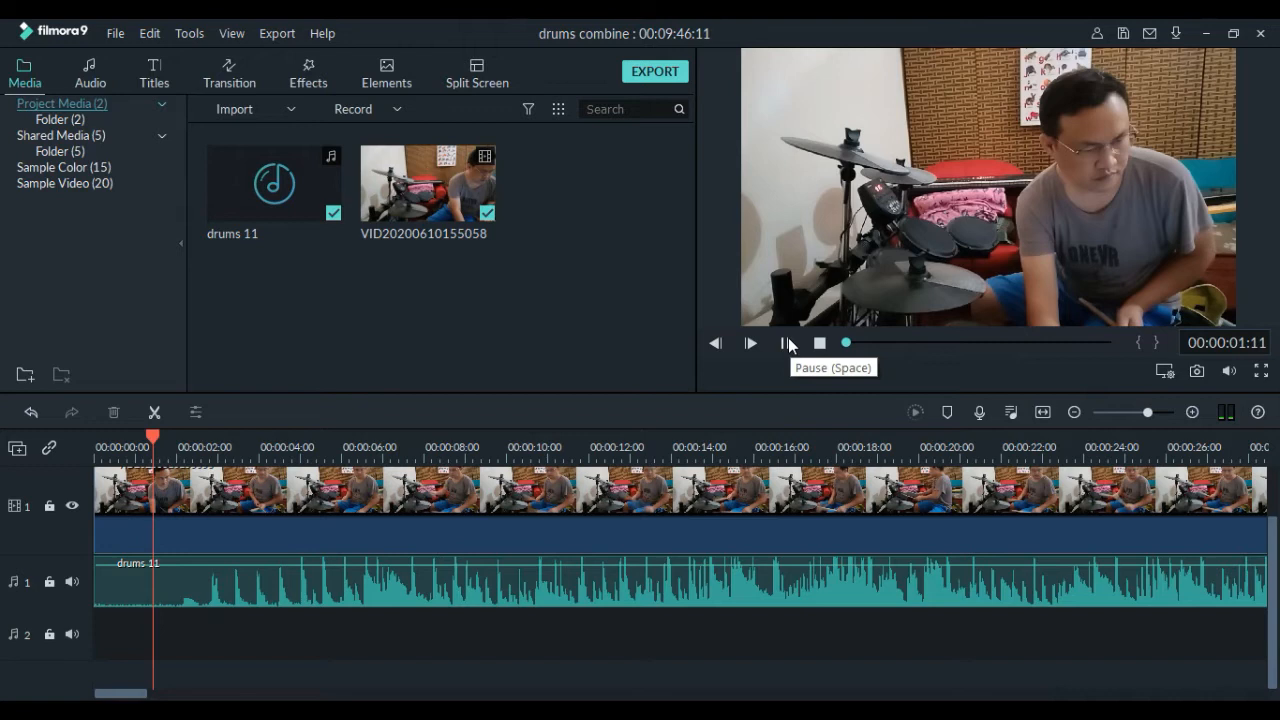